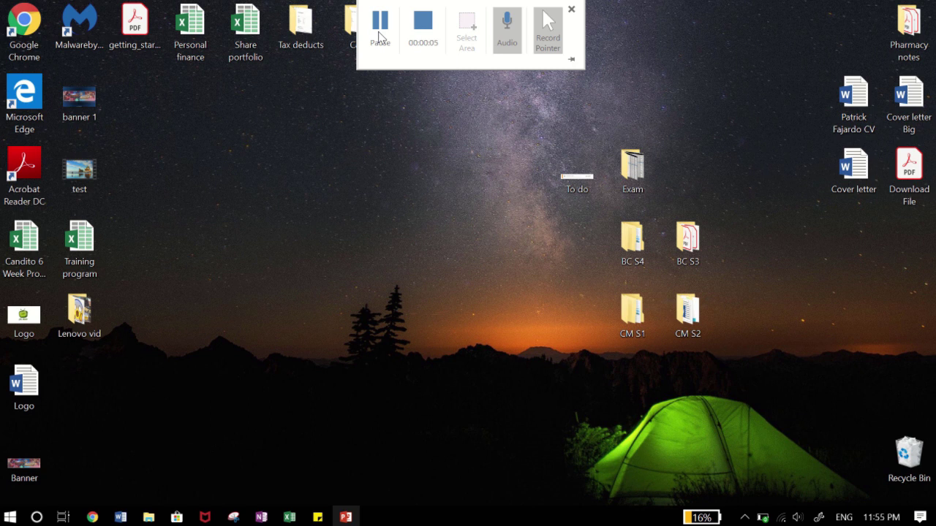
# Review the Lenovo fan-noise forum thread, its solved post and the fan-noise fixing video in Chrome
pyautogui.click(94, 517)
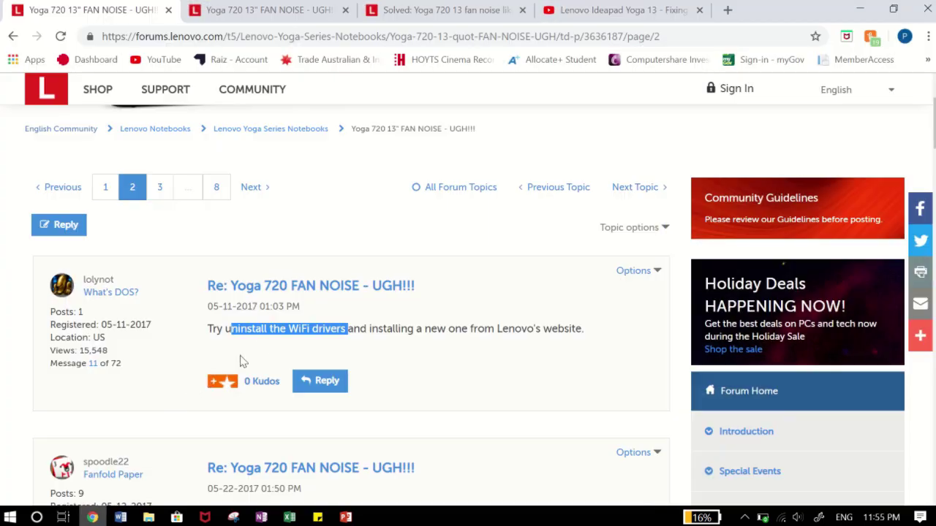
pyautogui.click(256, 9)
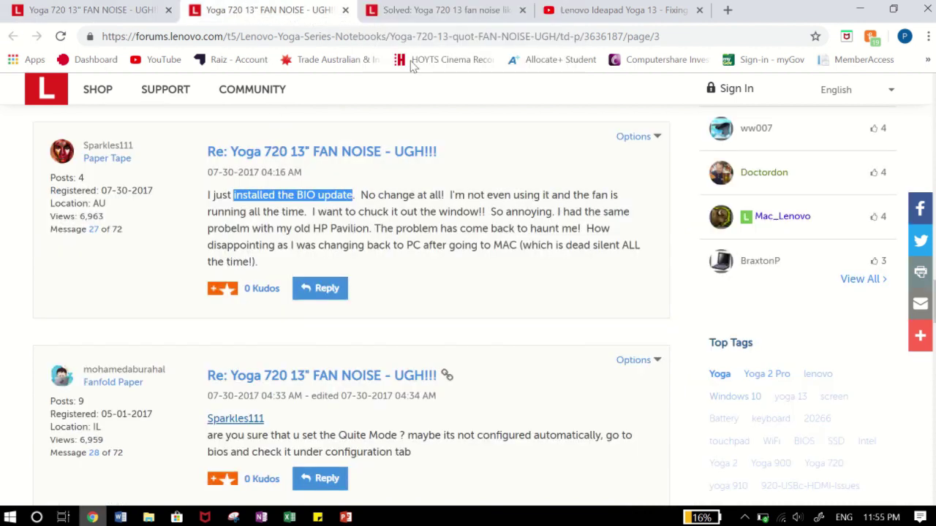
pyautogui.click(442, 22)
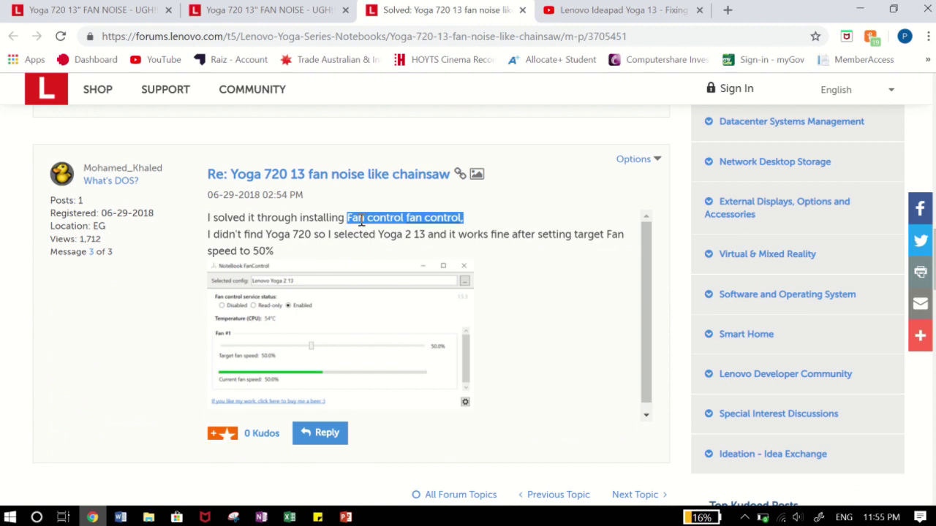
pyautogui.click(588, 22)
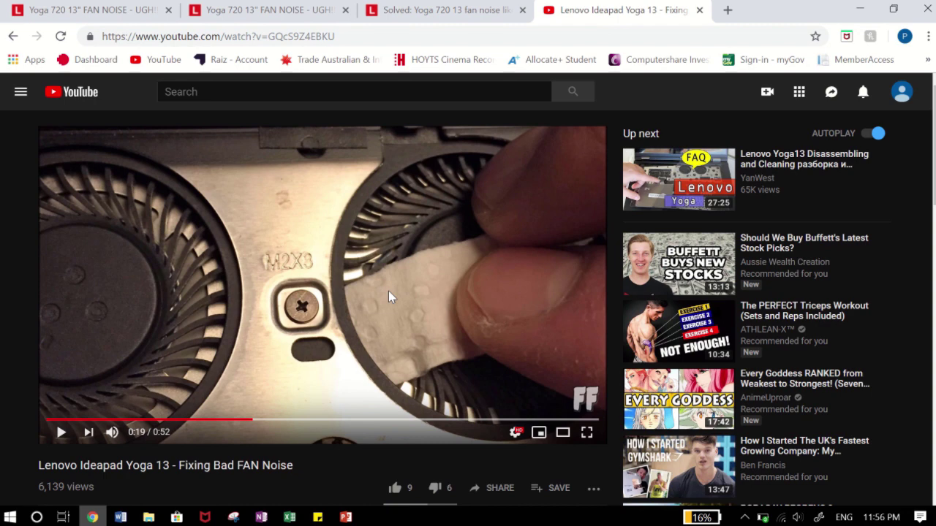
# Show the desktop and open Power Options from the battery tray icon
pyautogui.press('super+d')
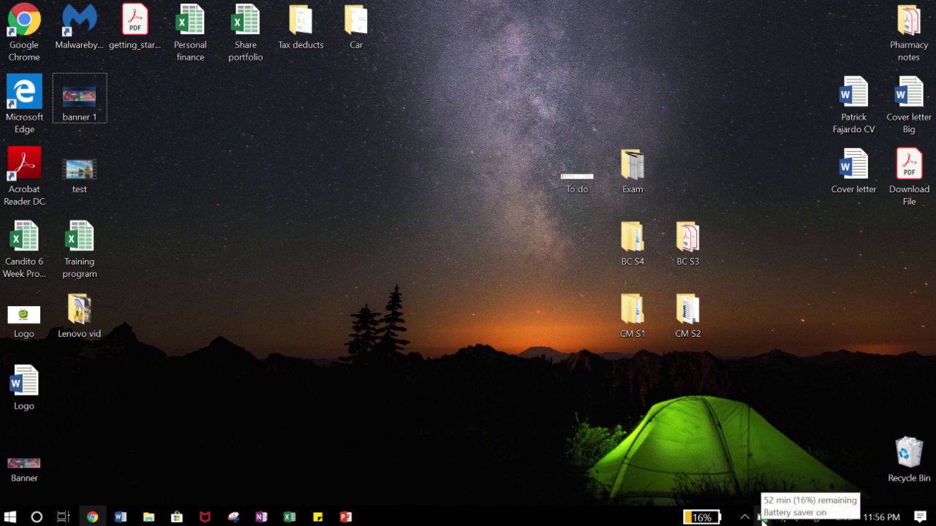
pyautogui.rightClick(762, 519)
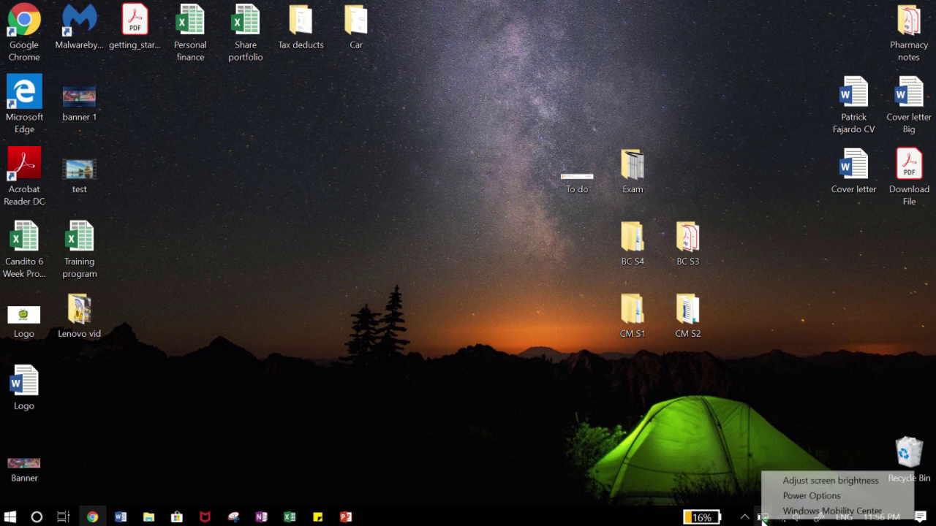
pyautogui.click(802, 499)
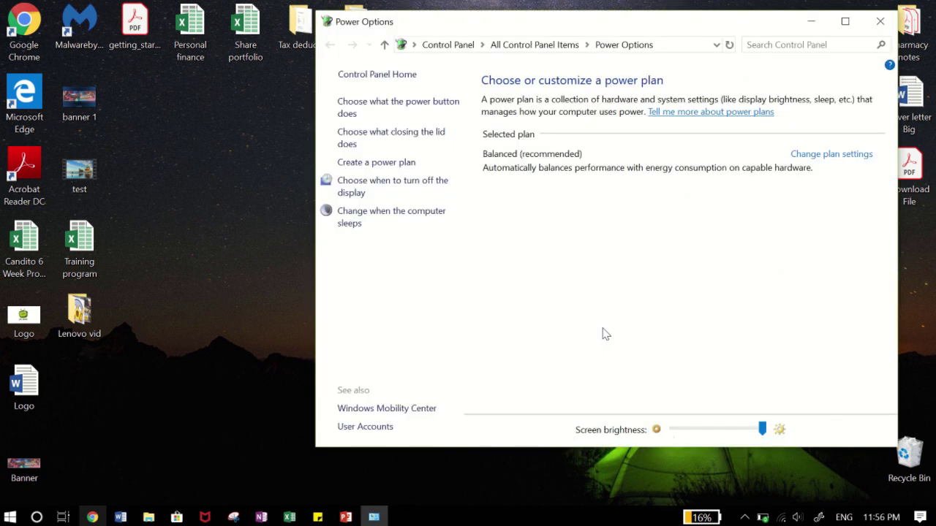
# Move the Power Options window left and open the Balanced plan's Change plan settings page
pyautogui.moveTo(671, 23); pyautogui.dragTo(531, 45)
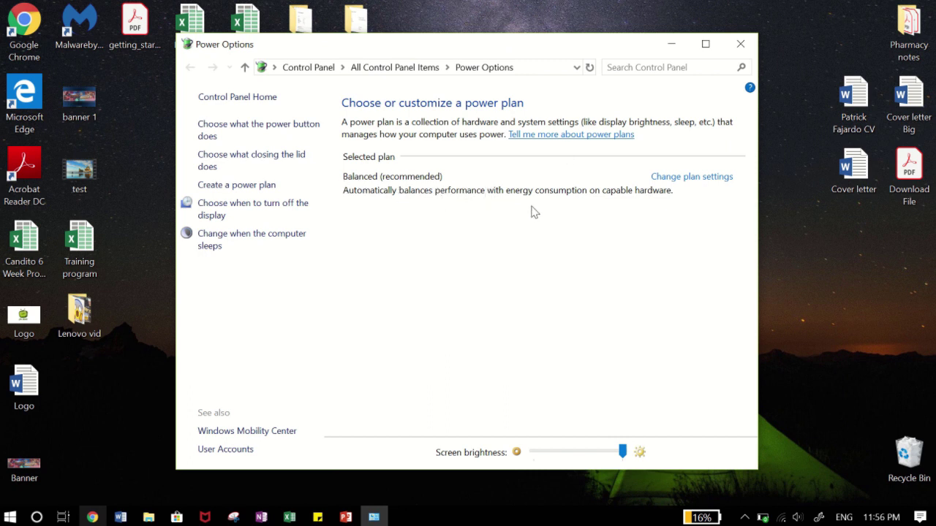
pyautogui.click(669, 183)
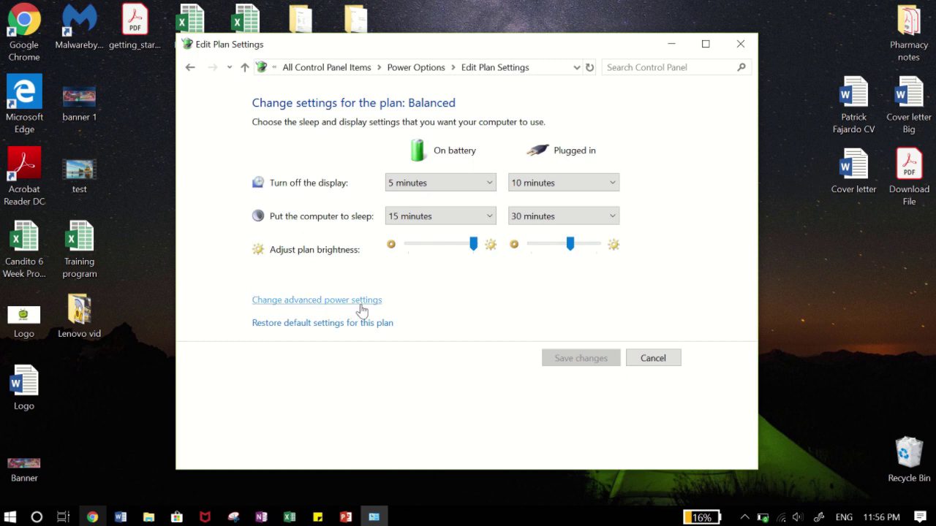
# Open Balanced's advanced power settings and expand Processor power management to Maximum processor state (100%)
pyautogui.click(343, 304)
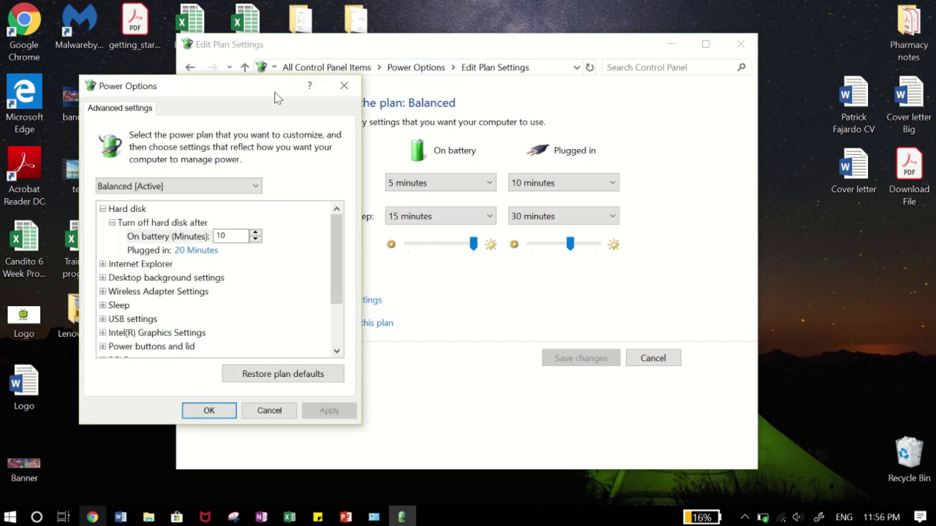
pyautogui.moveTo(285, 90); pyautogui.dragTo(527, 72)
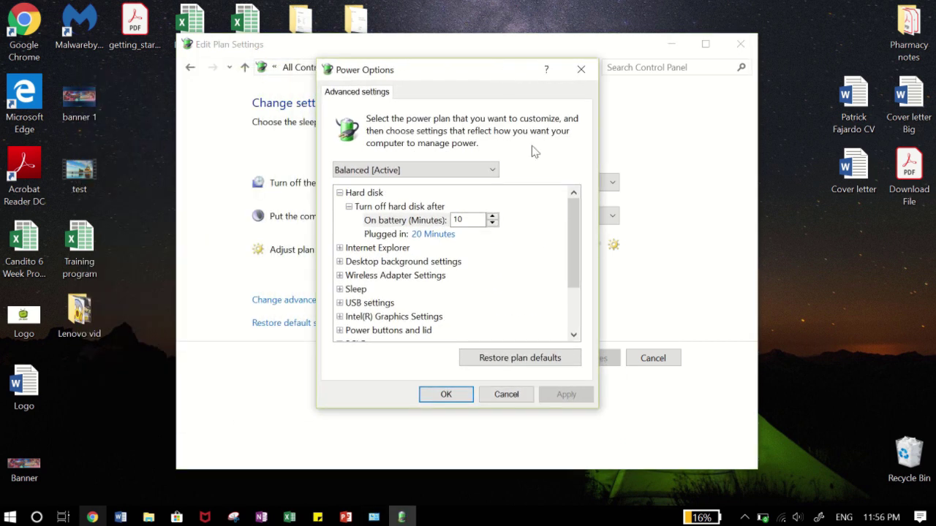
pyautogui.moveTo(573, 206); pyautogui.dragTo(537, 282)
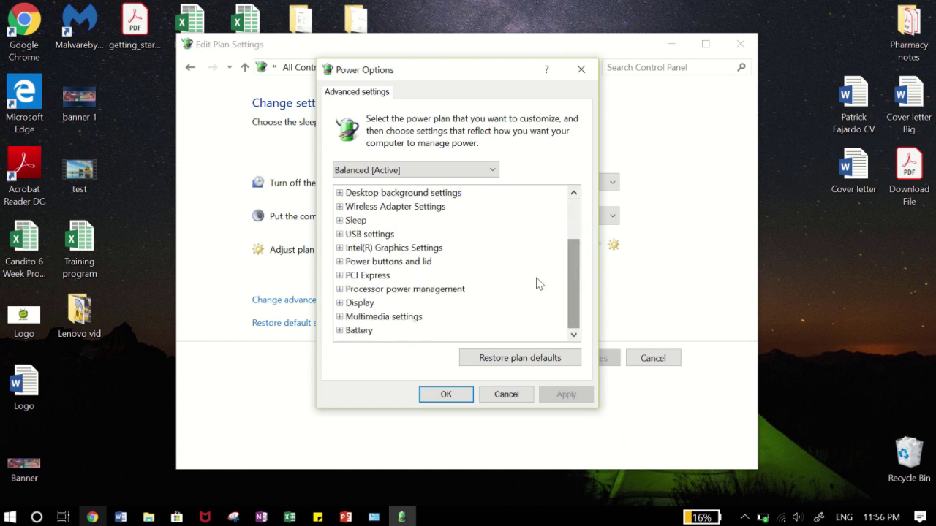
pyautogui.click(340, 290)
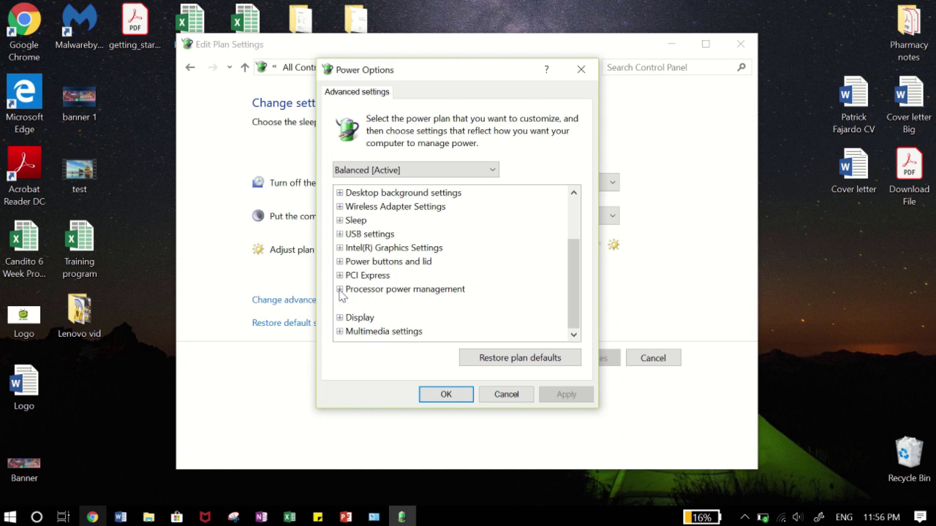
pyautogui.moveTo(572, 296); pyautogui.dragTo(575, 317)
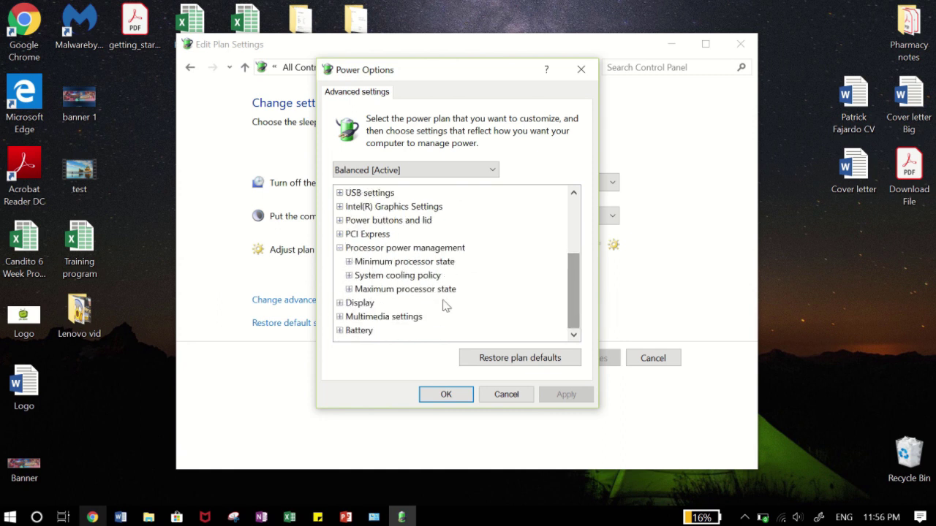
pyautogui.click(349, 290)
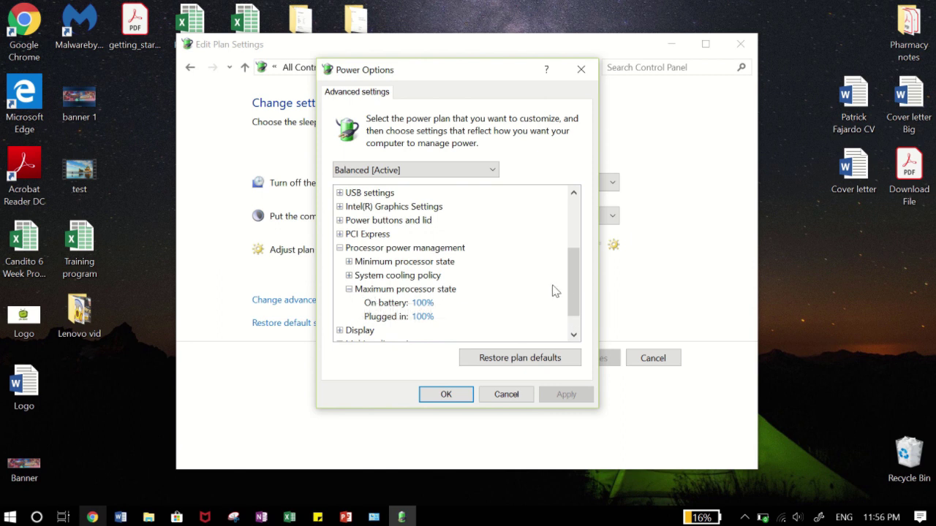
pyautogui.moveTo(572, 289); pyautogui.dragTo(575, 307)
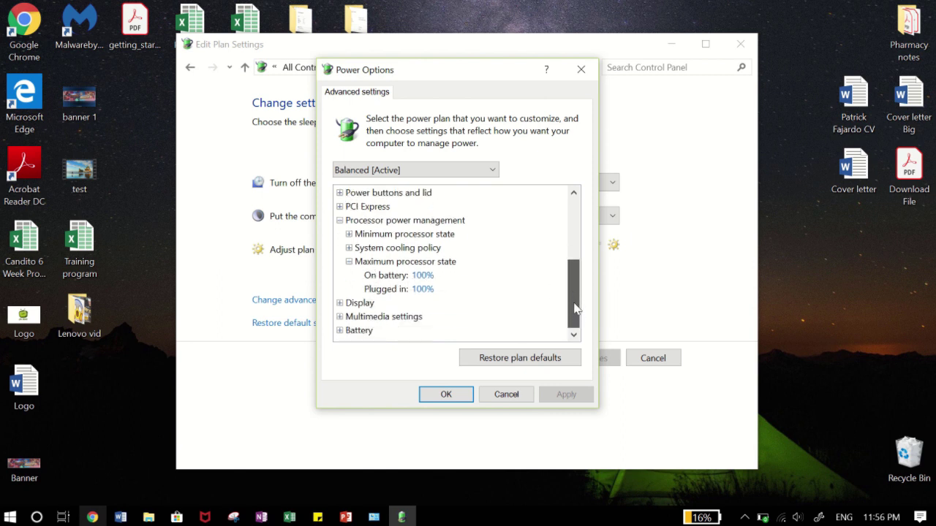
# Change Maximum processor state from 100% to 98% both on battery and plugged in
pyautogui.click(422, 279)
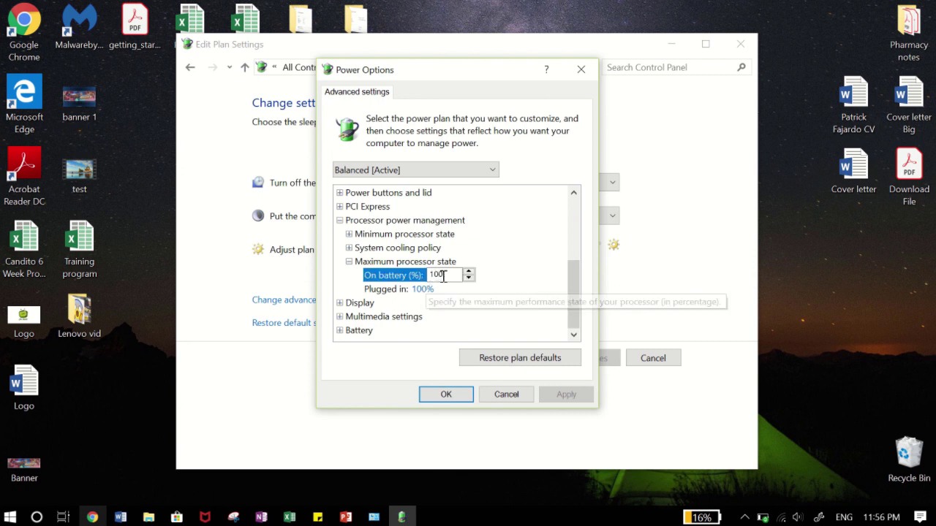
pyautogui.press('BackSpace')
pyautogui.press('BackSpace')
pyautogui.press('BackSpace')
pyautogui.write('98')
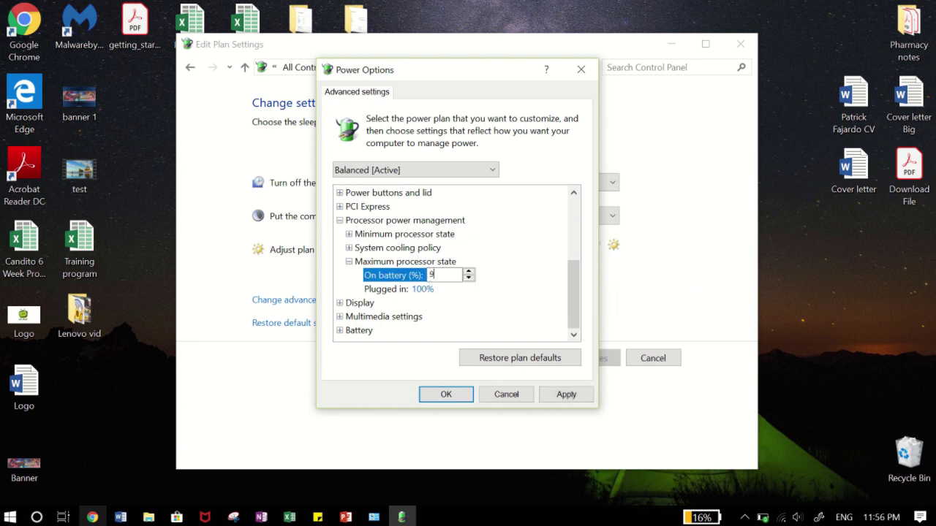
pyautogui.click(432, 289)
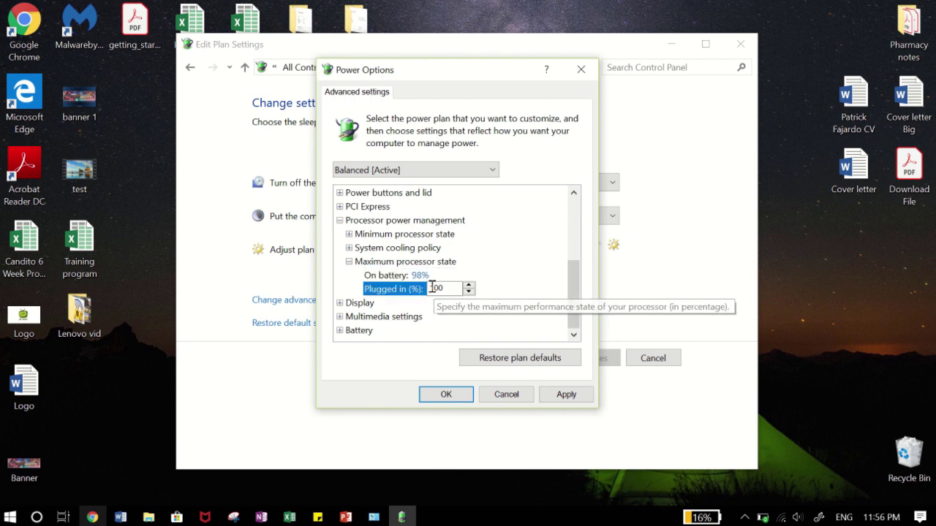
pyautogui.press('BackSpace')
pyautogui.press('BackSpace')
pyautogui.press('BackSpace')
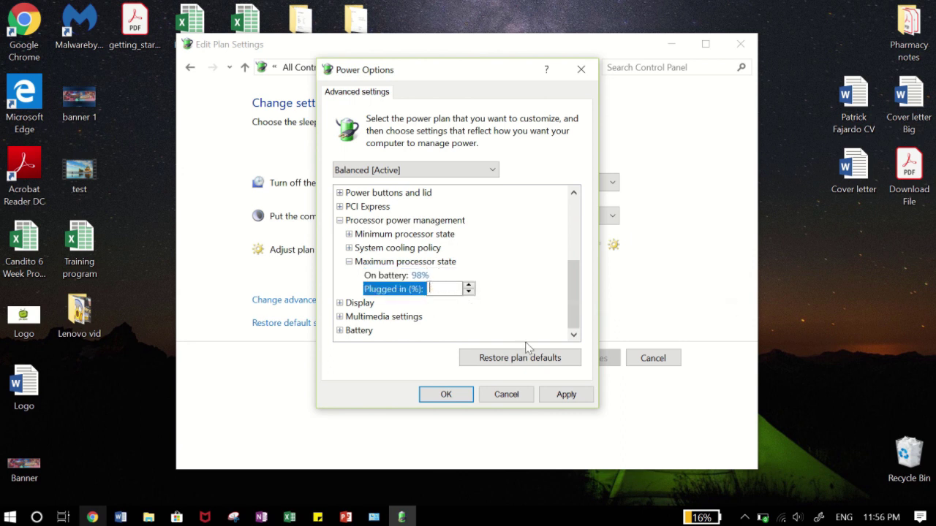
pyautogui.write('98')
# Lower Maximum processor state to 90% on battery and plugged in, then apply and confirm with OK
pyautogui.click(428, 276)
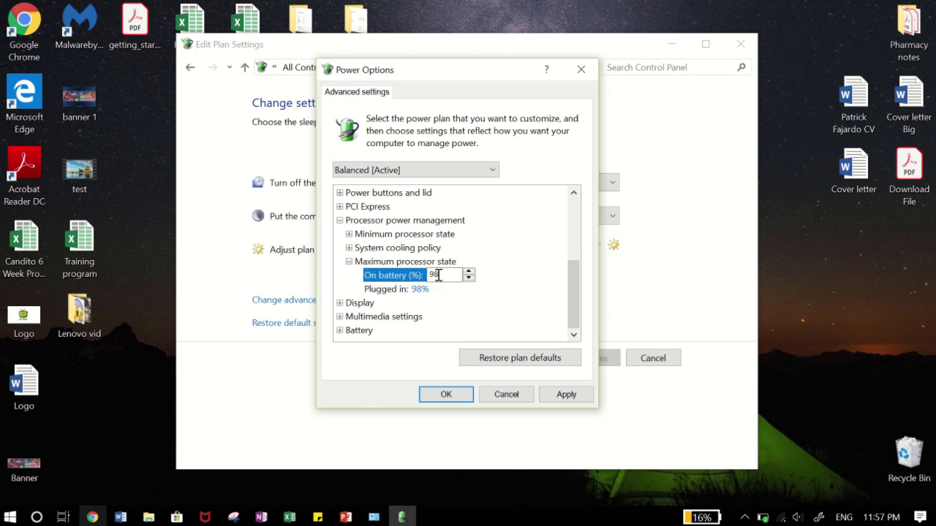
pyautogui.press('BackSpace')
pyautogui.write('0')
pyautogui.click(425, 290)
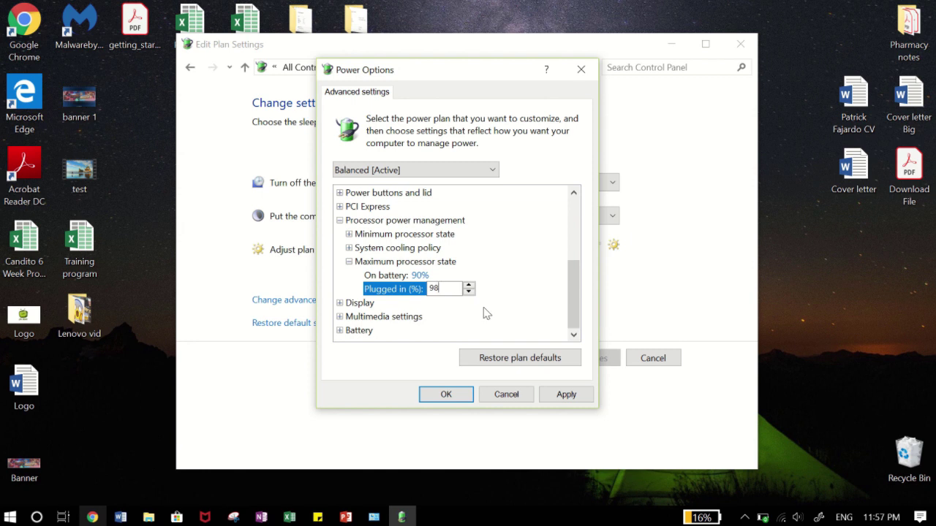
pyautogui.press('BackSpace')
pyautogui.write('0')
pyautogui.click(568, 395)
pyautogui.click(445, 393)
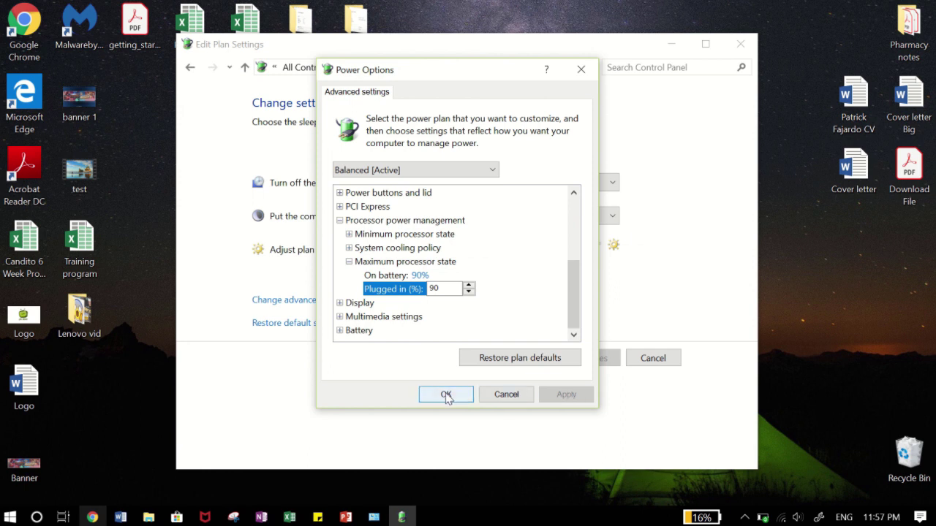
# Close the Balanced Edit Plan Settings window, leaving only the desktop
pyautogui.click(739, 46)
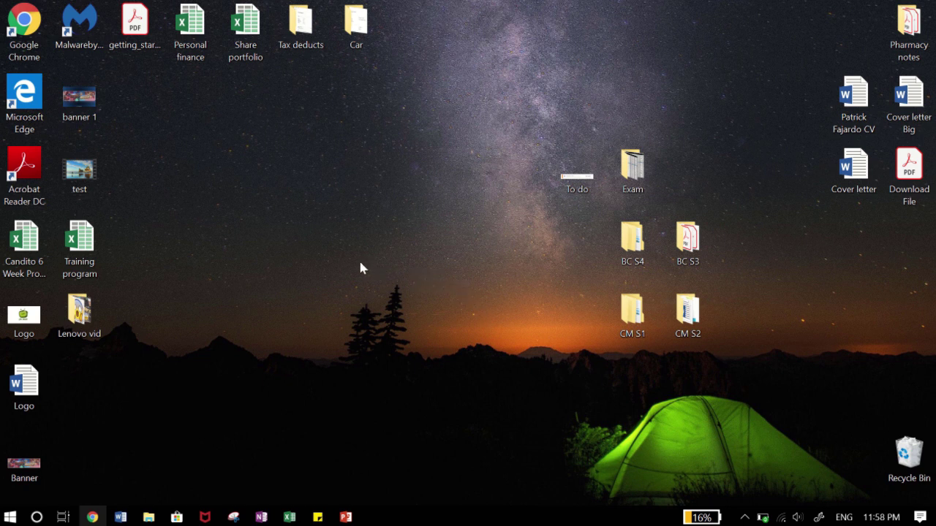
pyautogui.moveTo(359, 263); pyautogui.dragTo(510, 346)
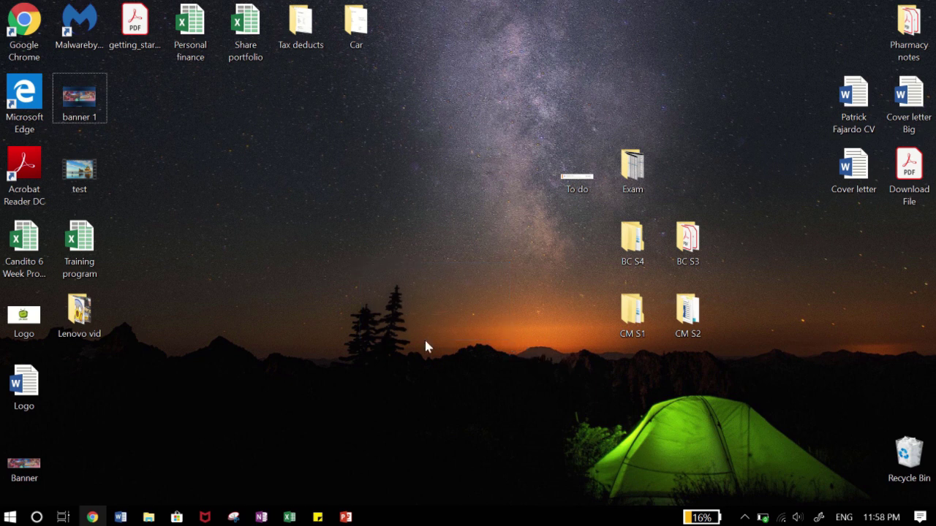